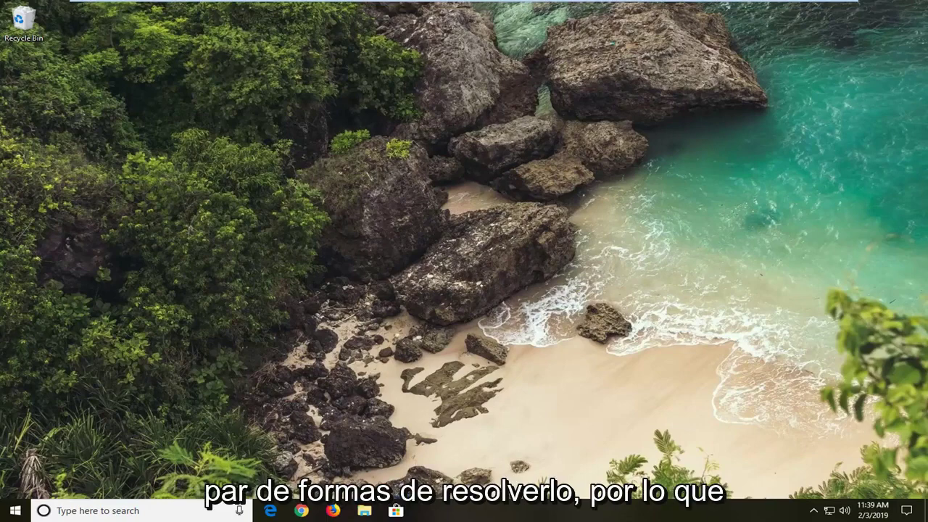
Search the Start menu for 'ccleaner' and open the CCleaner shortcut's file location.
left_click(16, 511)
type("ccleaner")
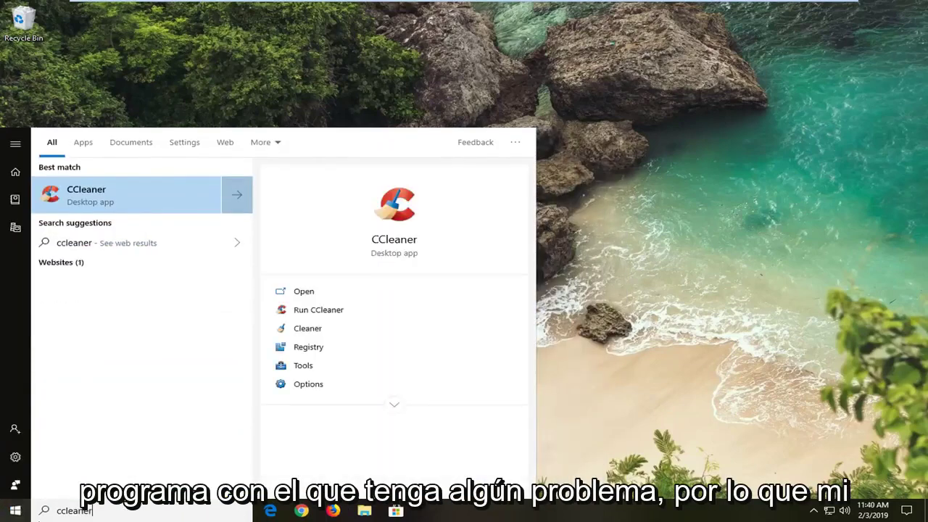
right_click(87, 198)
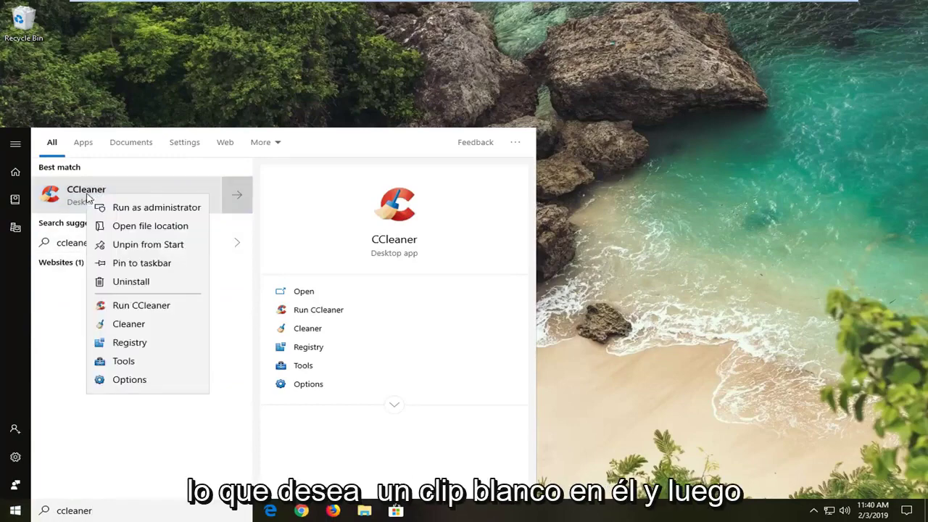
left_click(143, 227)
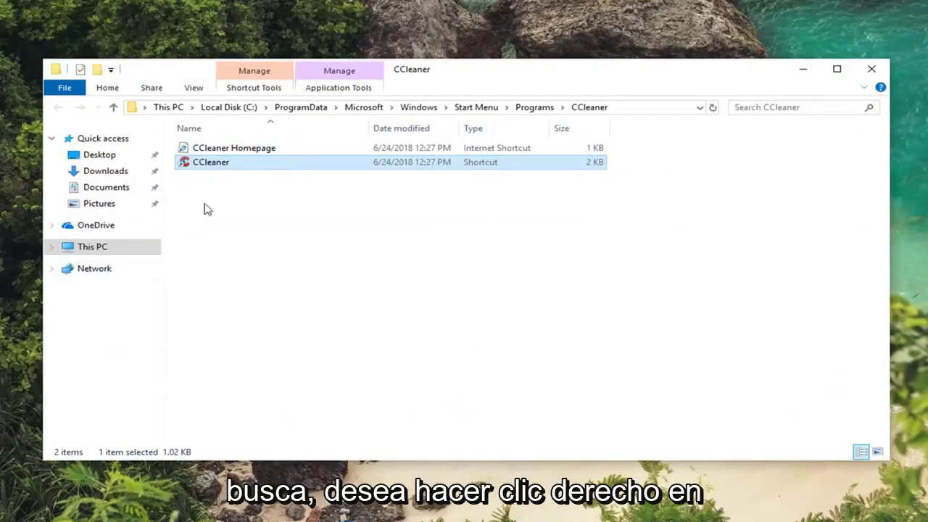
Open the Properties dialog of the CCleaner shortcut and place it over the folder.
right_click(205, 166)
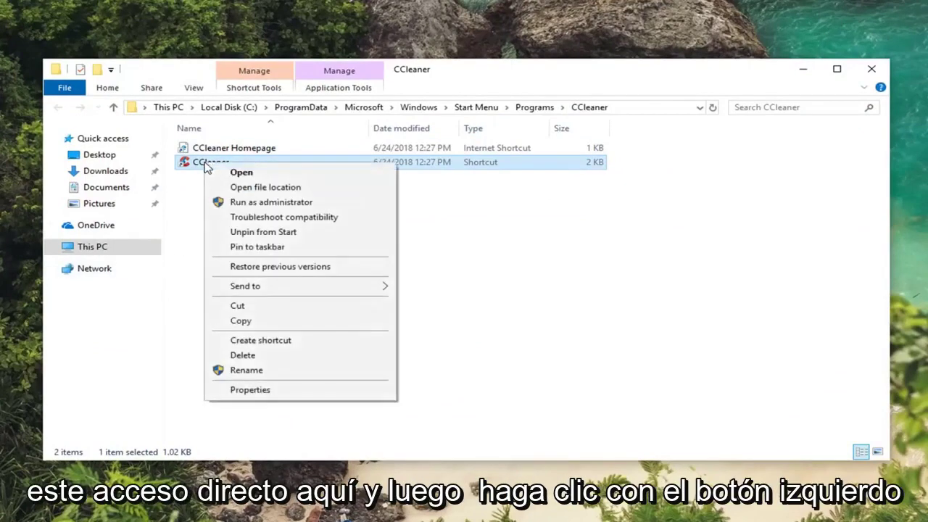
left_click(252, 391)
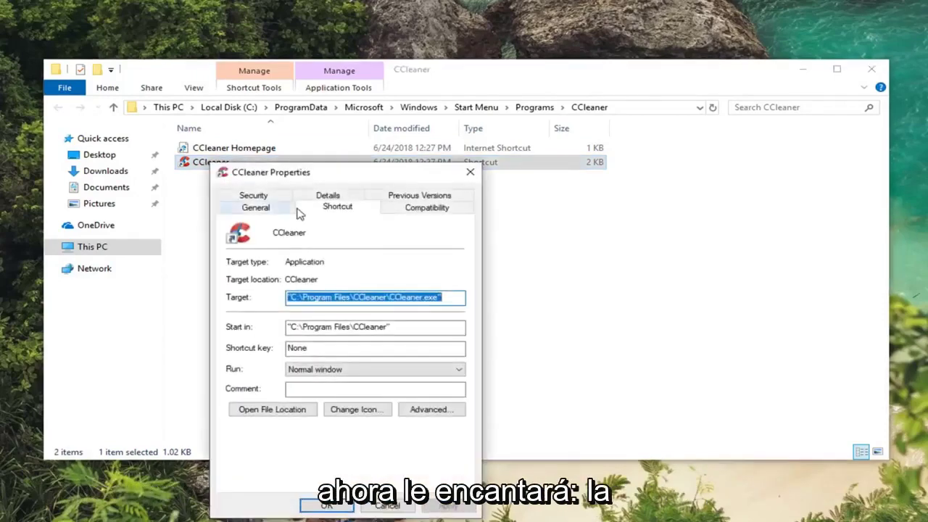
left_click_drag(303, 174, 351, 90)
Enable 'Run this program in compatibility mode for' on the CCleaner shortcut with Windows 8 selected.
left_click(460, 125)
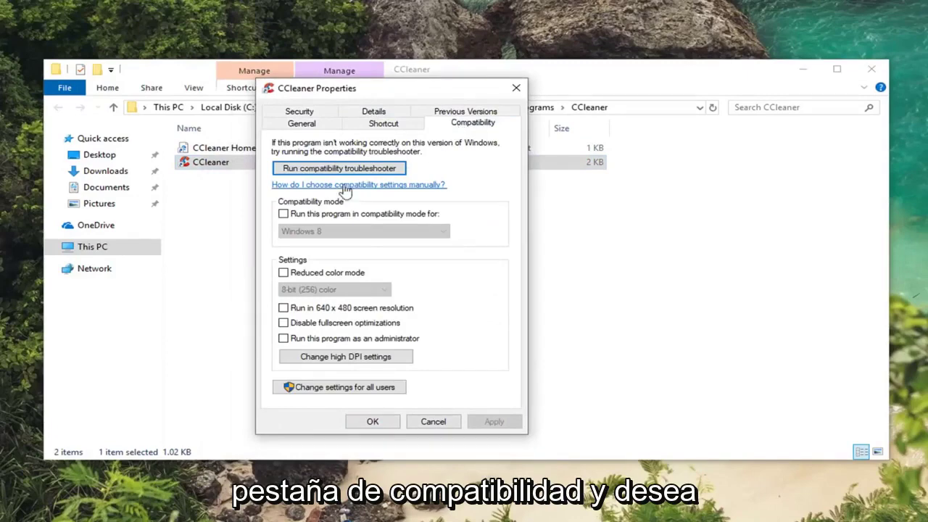
left_click(284, 214)
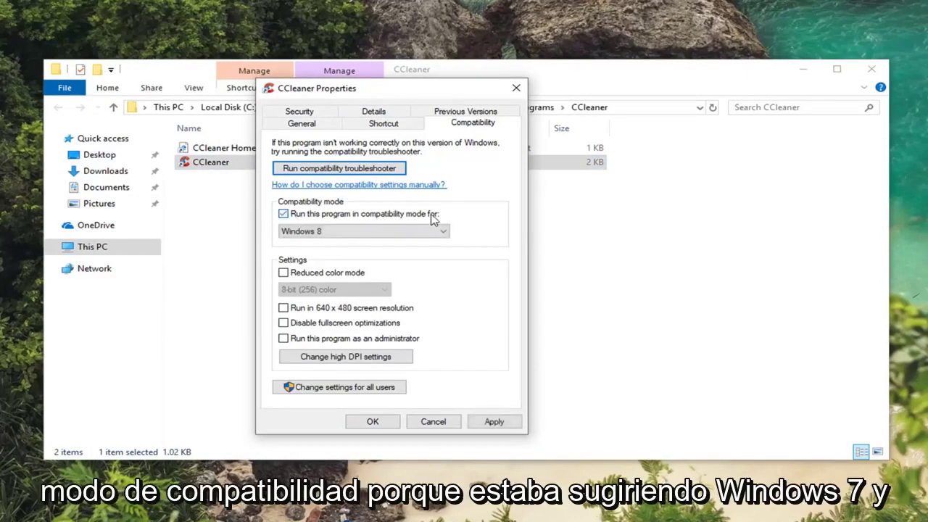
left_click(391, 231)
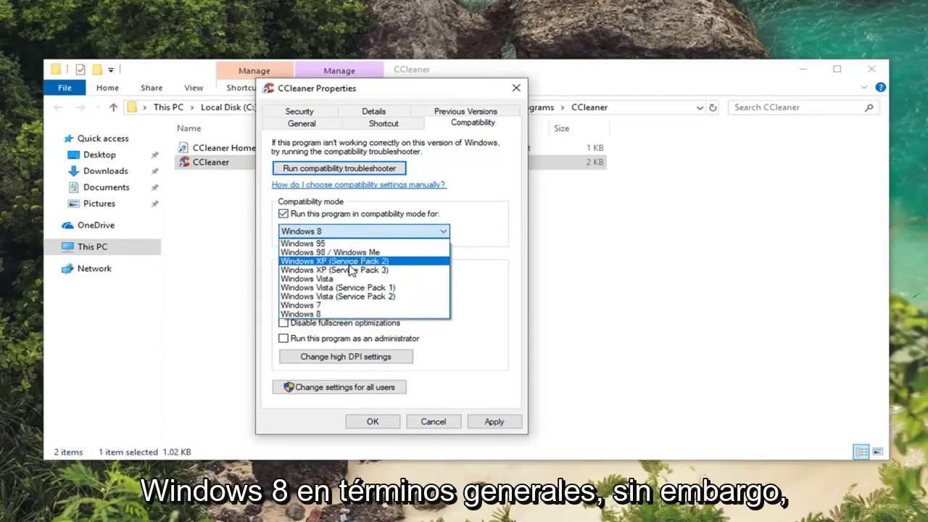
left_click(490, 217)
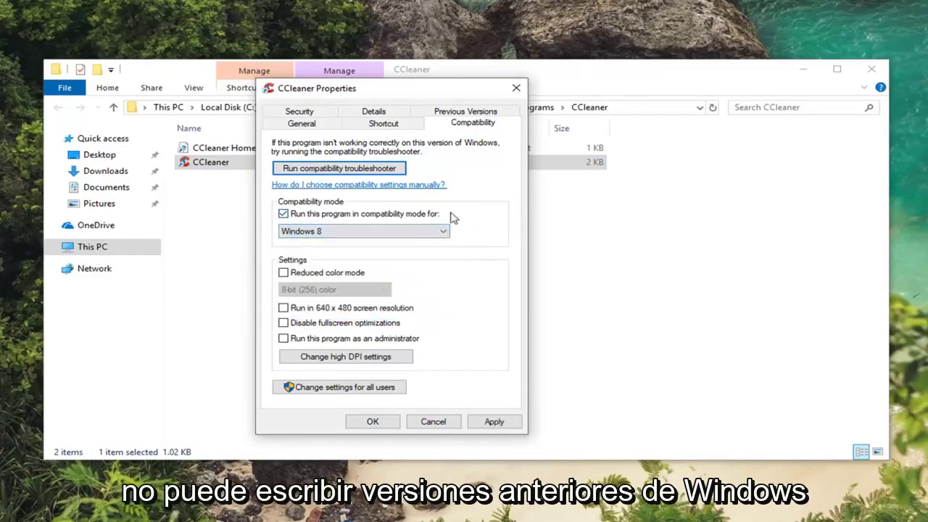
left_click(320, 235)
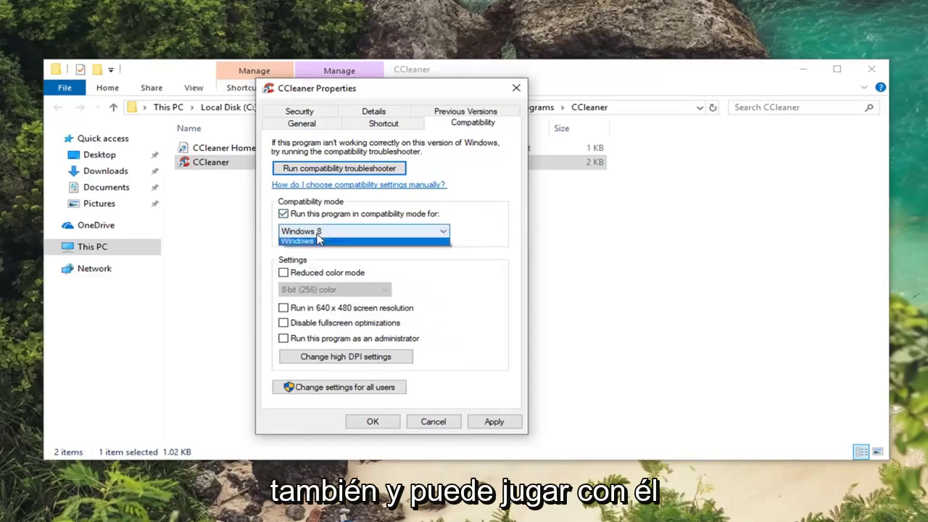
left_click(504, 232)
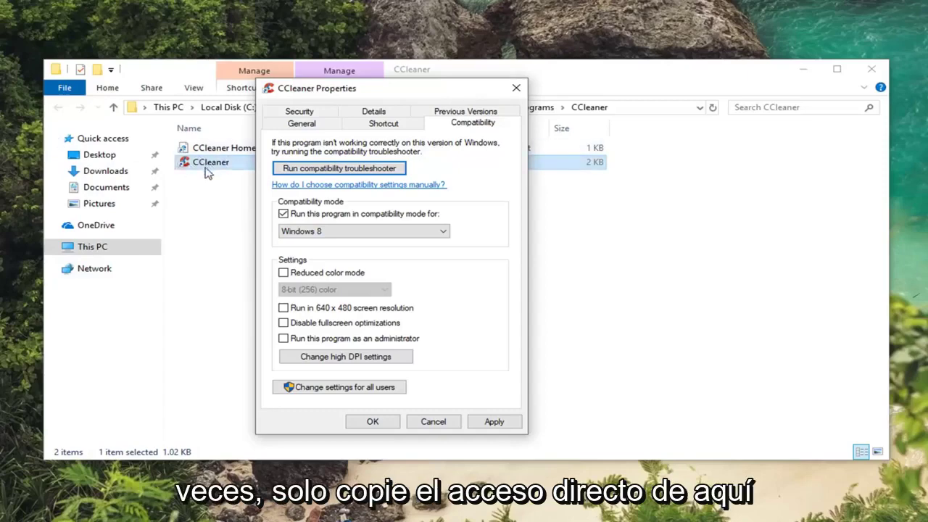
left_click_drag(370, 93, 531, 179)
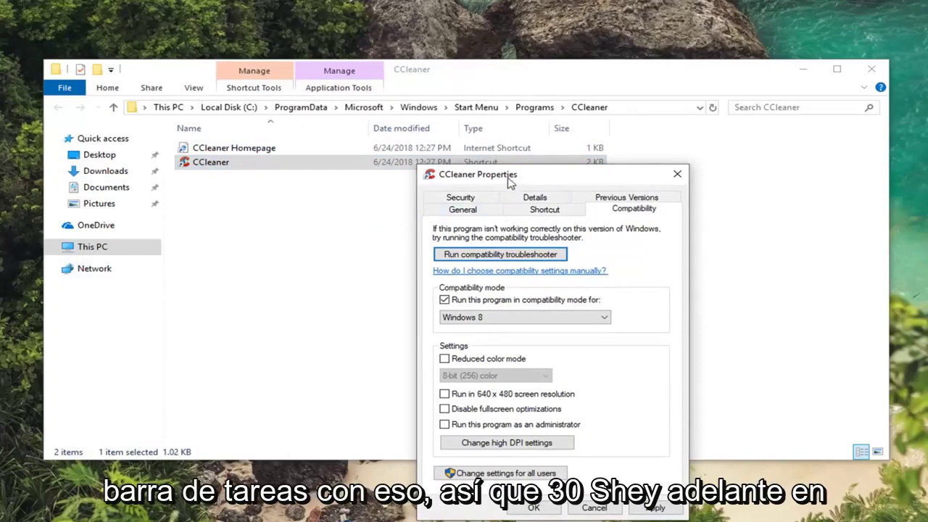
left_click_drag(509, 181, 381, 72)
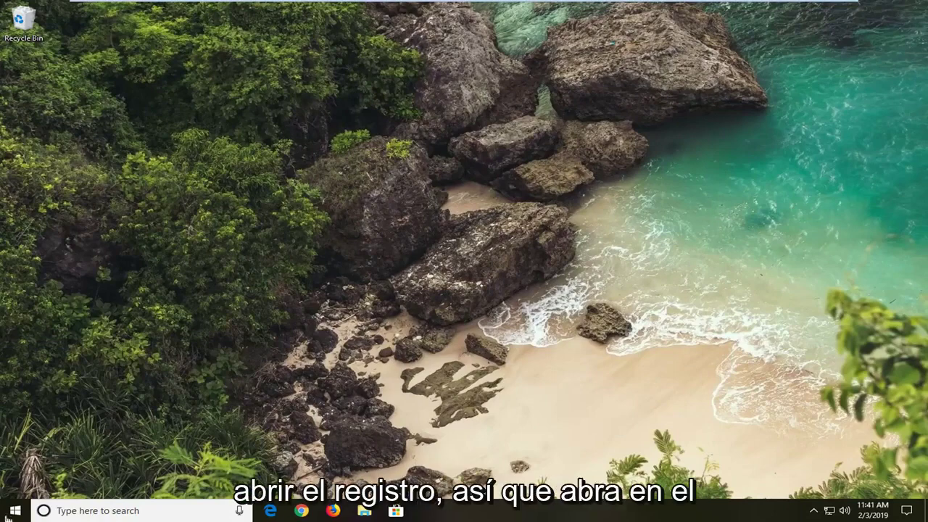
Search for 'regedit' and run Registry Editor as administrator, approving the UAC prompt.
left_click(14, 510)
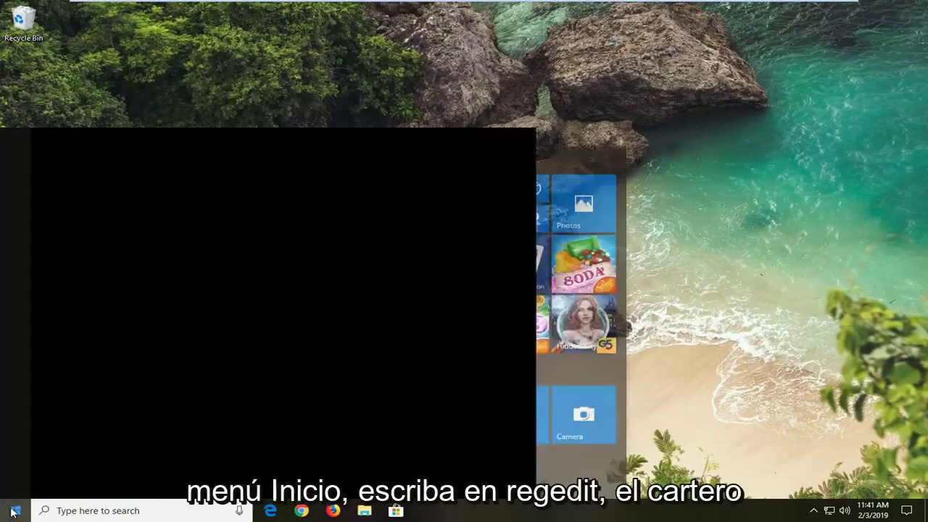
type("regedit")
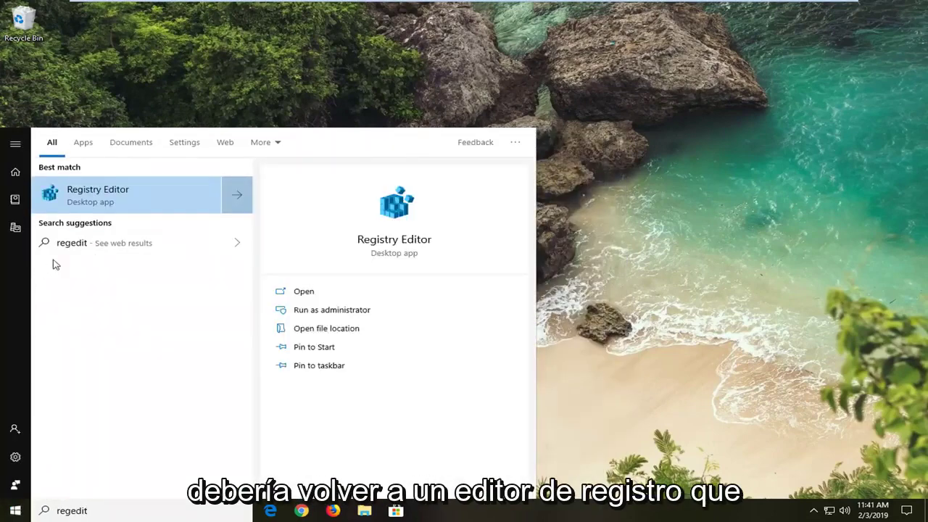
right_click(96, 199)
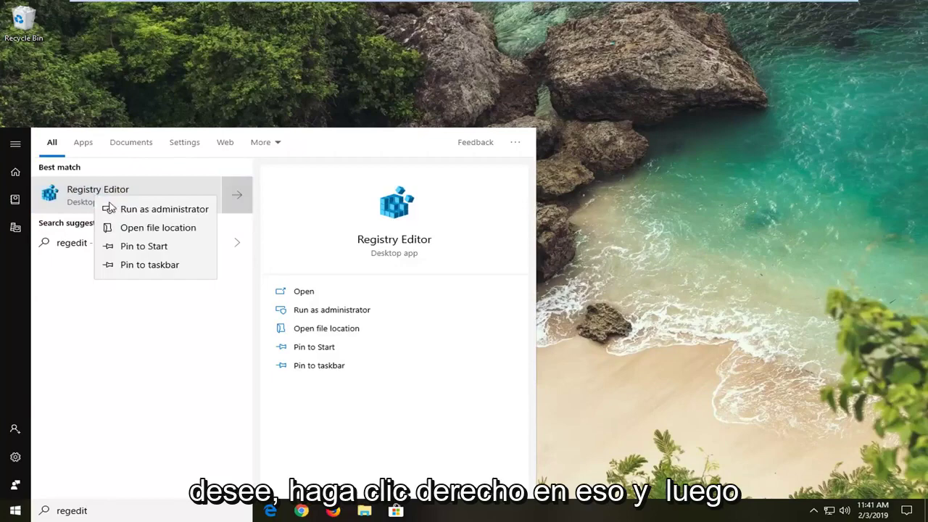
left_click(128, 210)
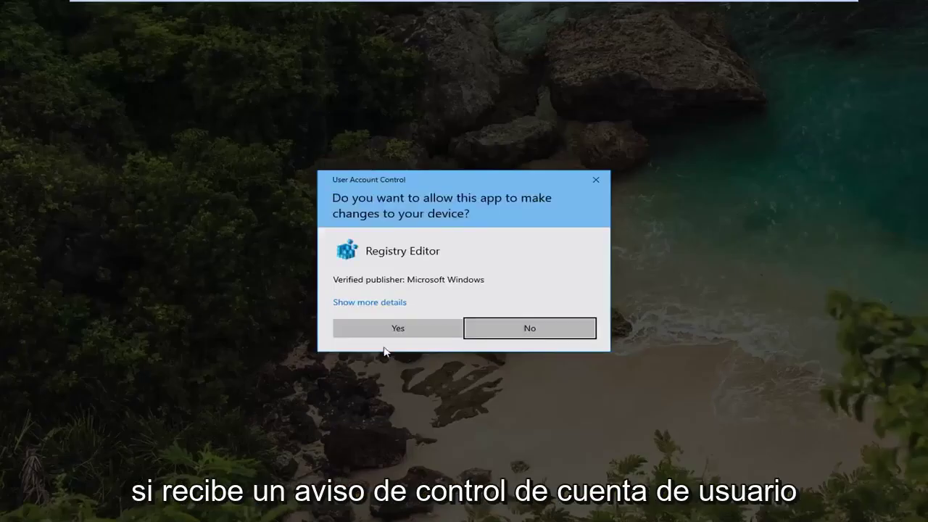
left_click(407, 330)
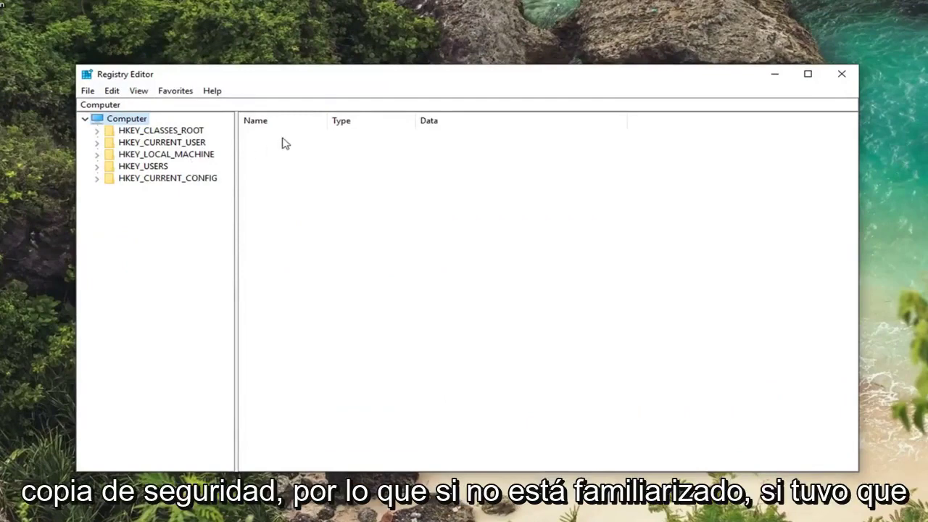
left_click(88, 93)
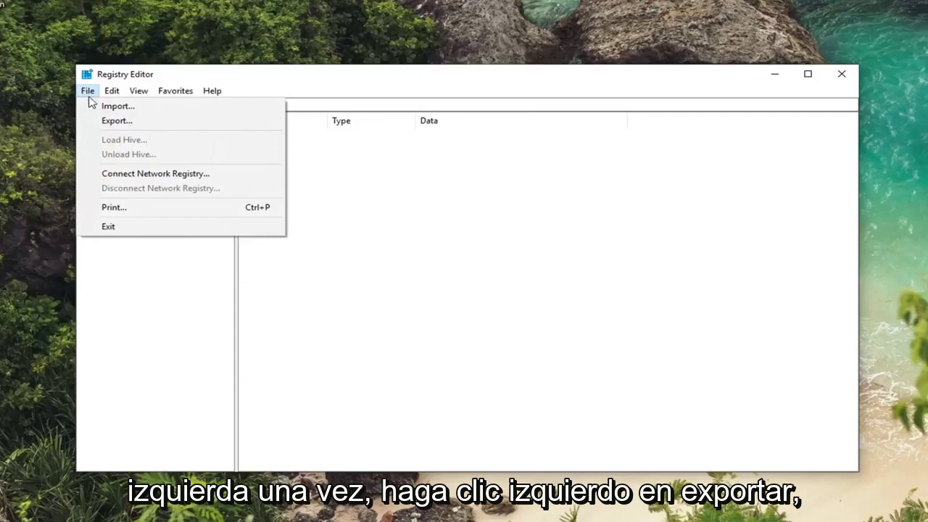
left_click(116, 120)
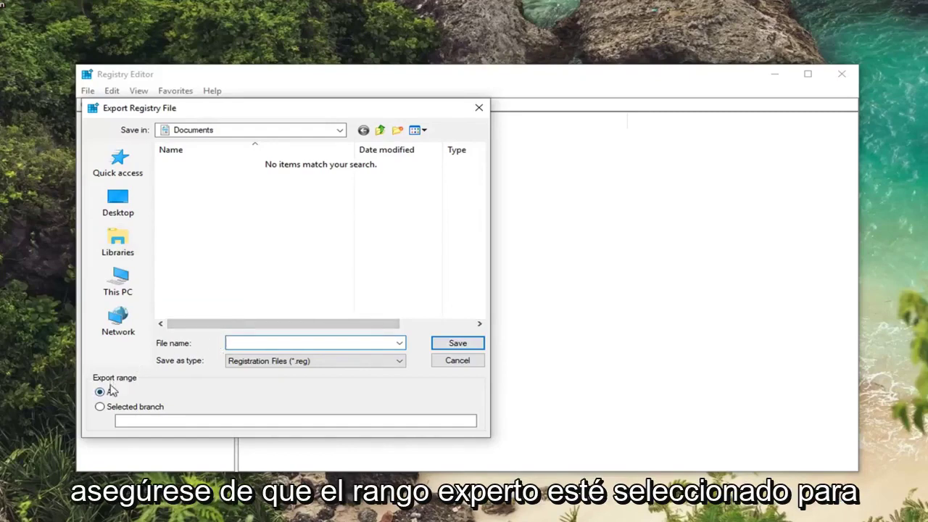
left_click(457, 360)
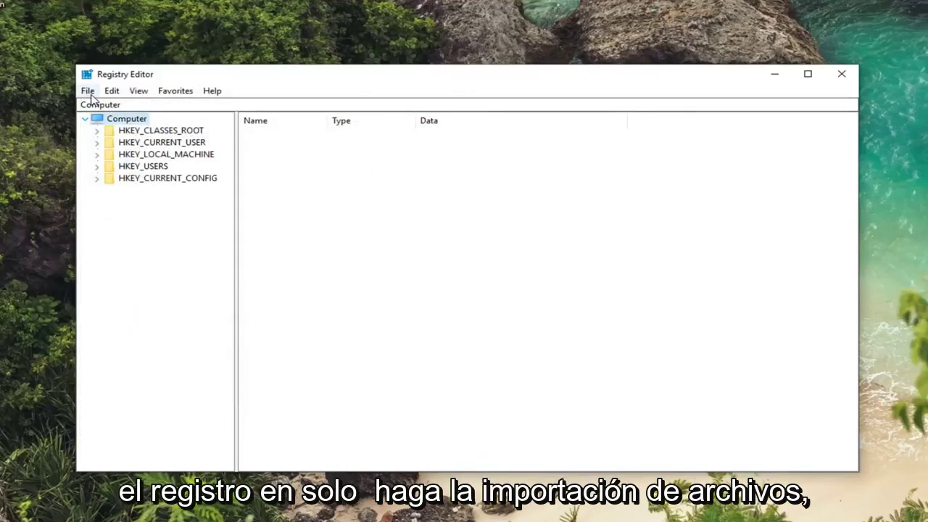
left_click(88, 91)
left_click(103, 106)
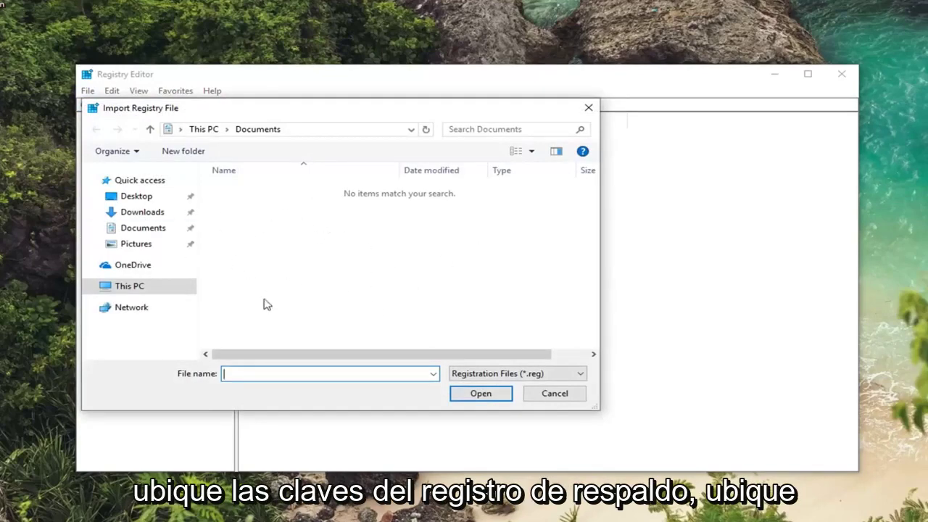
left_click(567, 399)
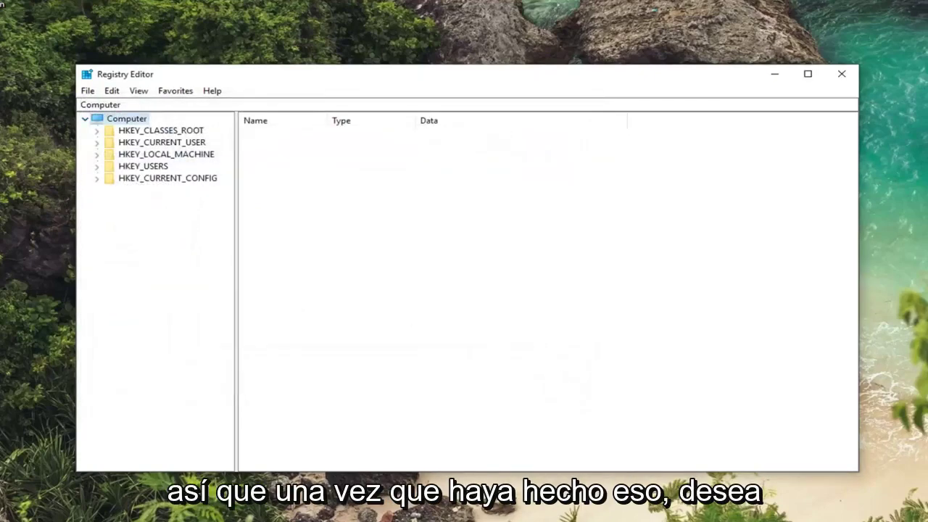
Expand HKEY_LOCAL_MACHINE > SOFTWARE > Microsoft in the key tree, widening the tree pane.
left_click(152, 155)
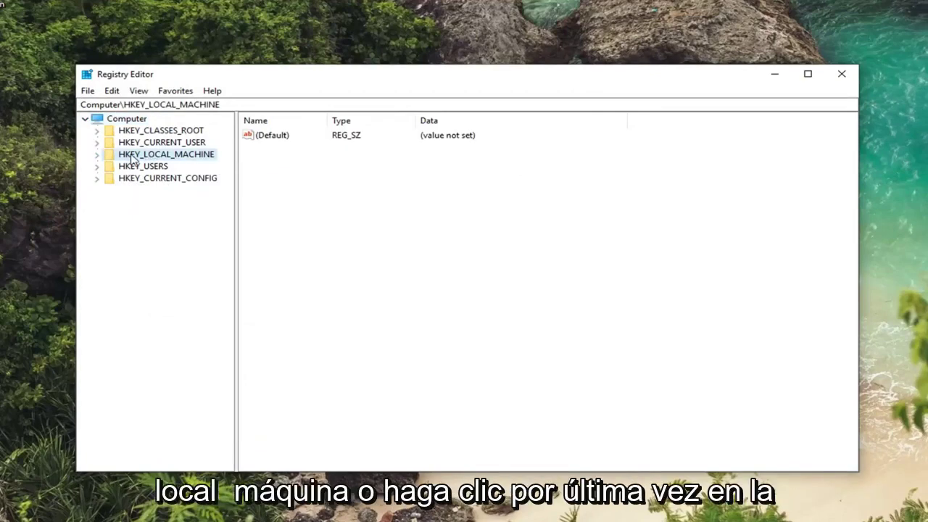
left_click(96, 154)
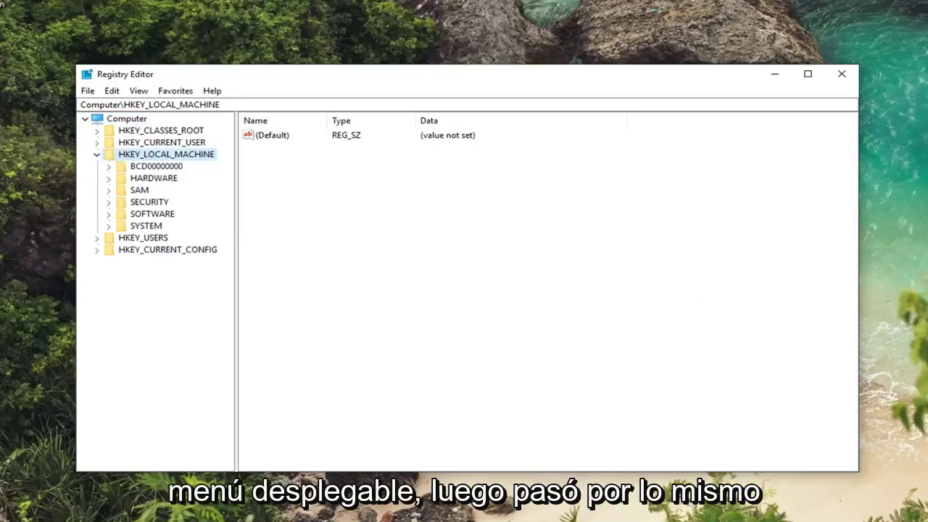
left_click(145, 214)
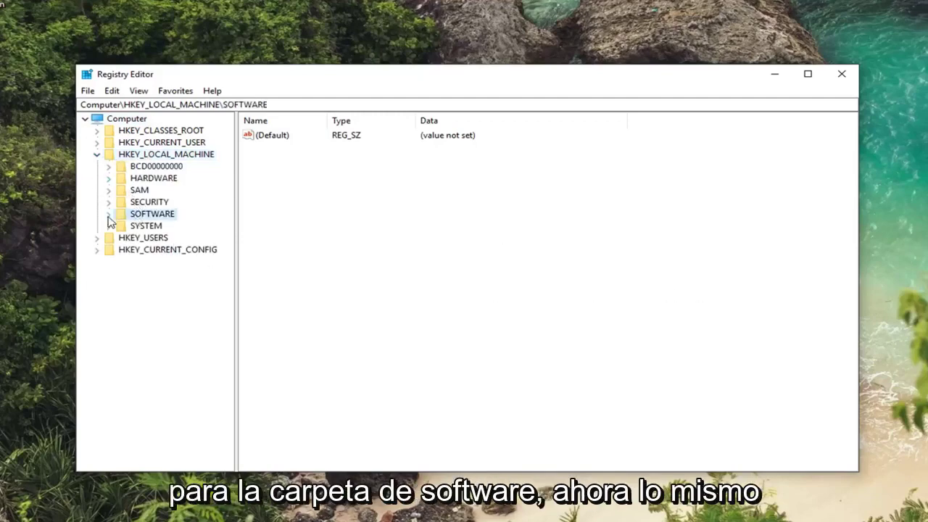
left_click(109, 215)
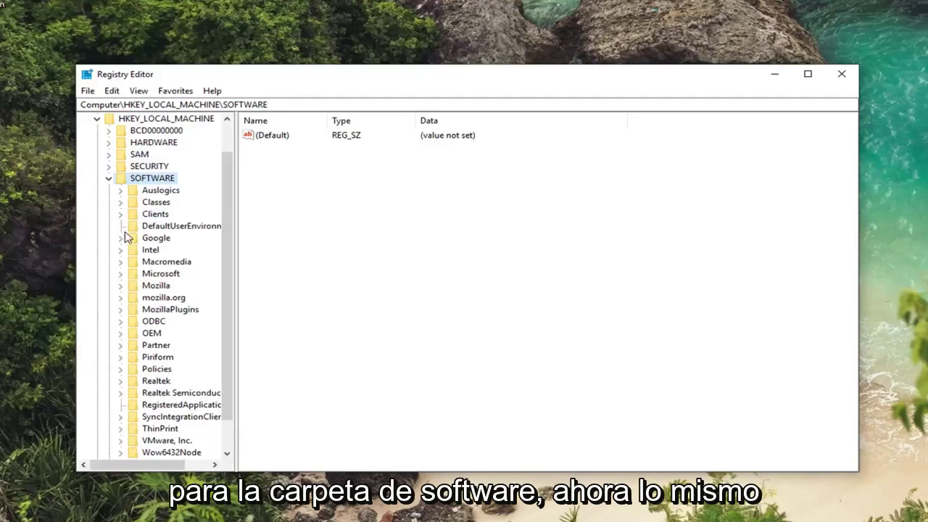
scroll(127, 243, "down", 1)
left_click(147, 238)
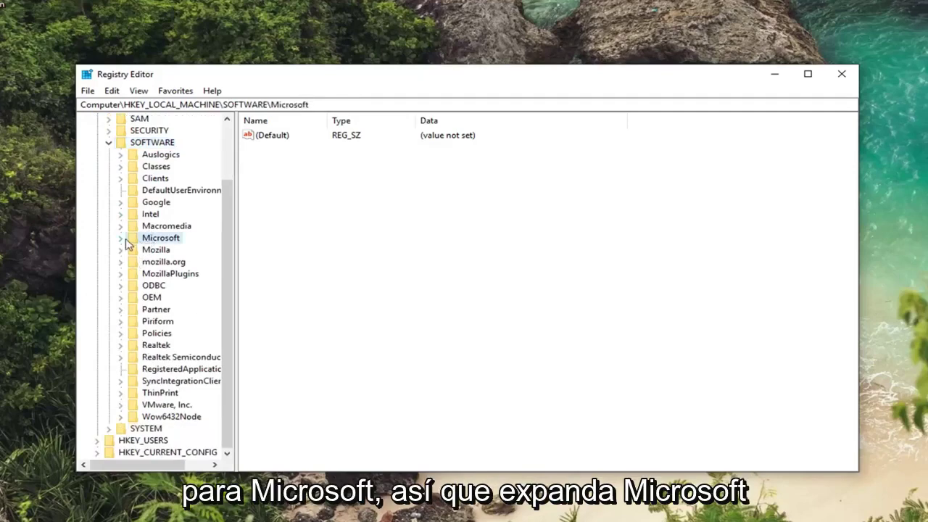
left_click(121, 237)
left_click_drag(236, 214, 364, 209)
scroll(187, 296, "down", 20)
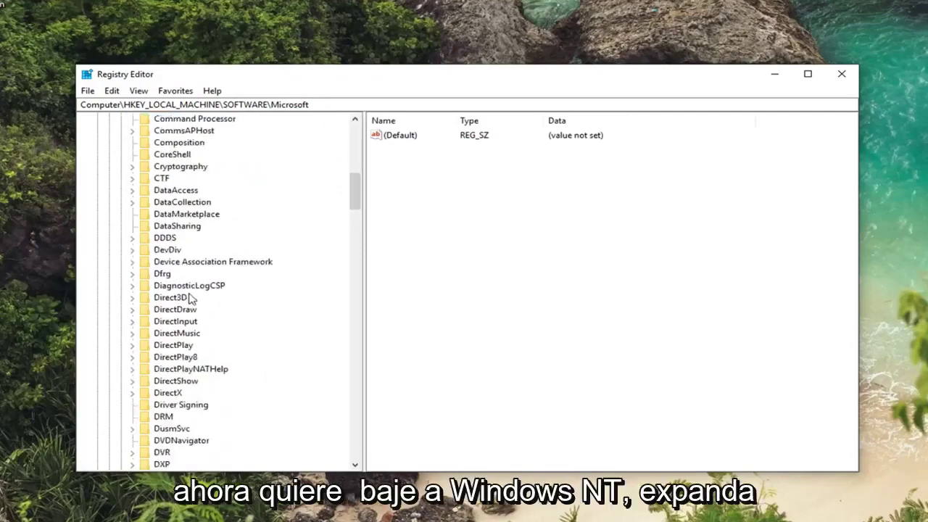
scroll(174, 334, "down", 20)
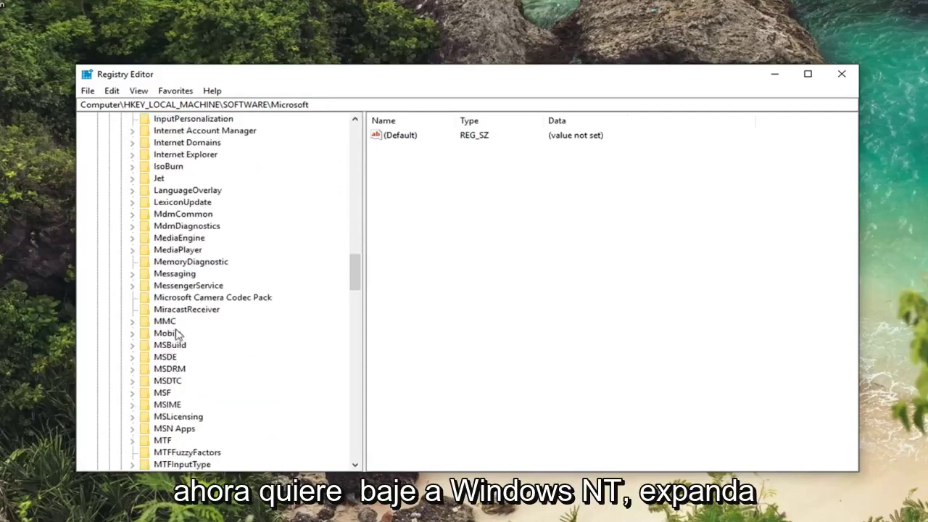
scroll(175, 335, "down", 16)
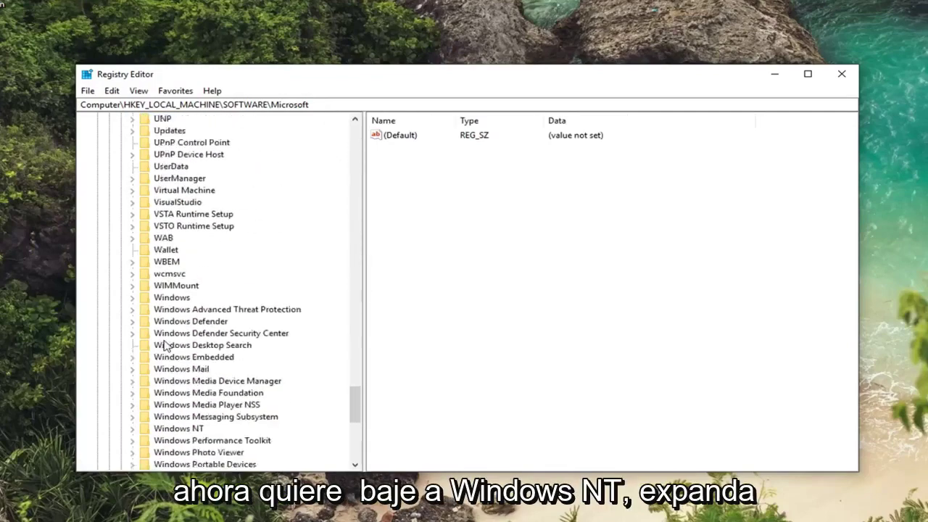
Expand Windows NT > CurrentVersion and select the Windows key to list its values.
left_click(151, 361)
left_click(132, 357)
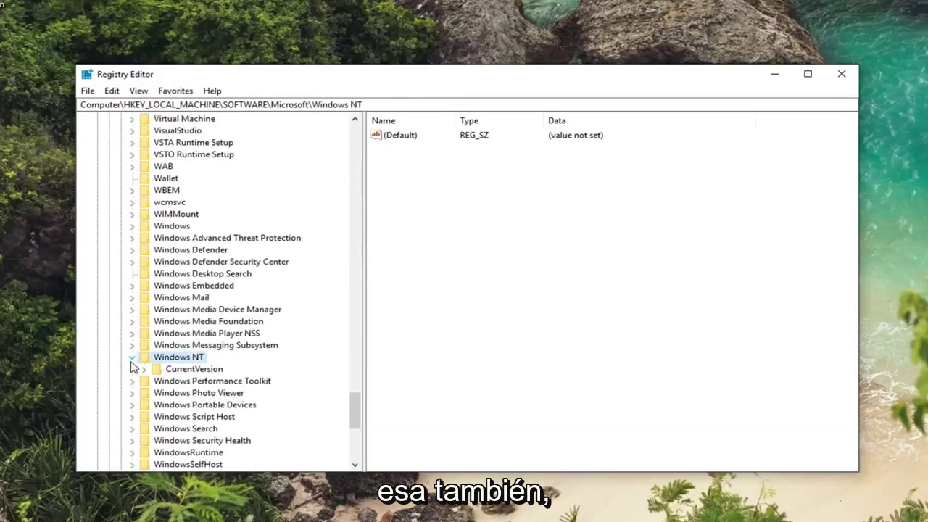
left_click(145, 371)
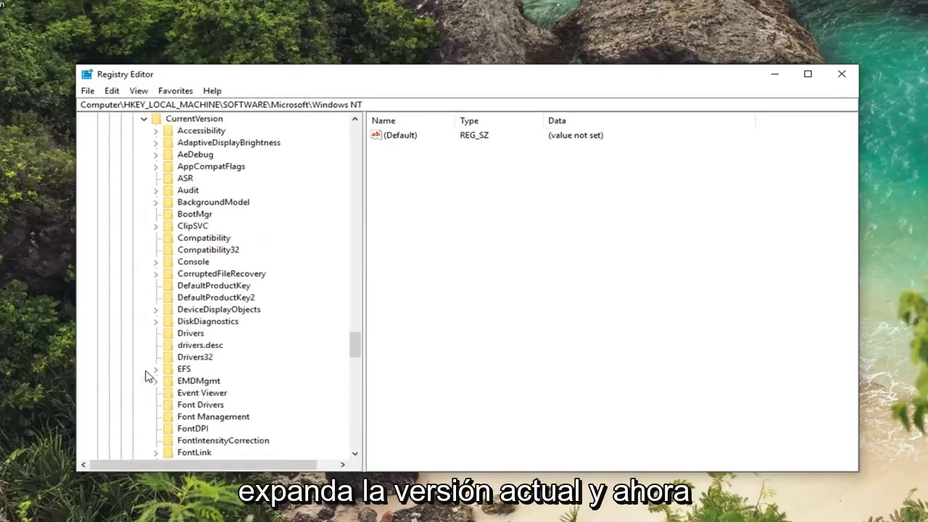
scroll(162, 365, "down", 20)
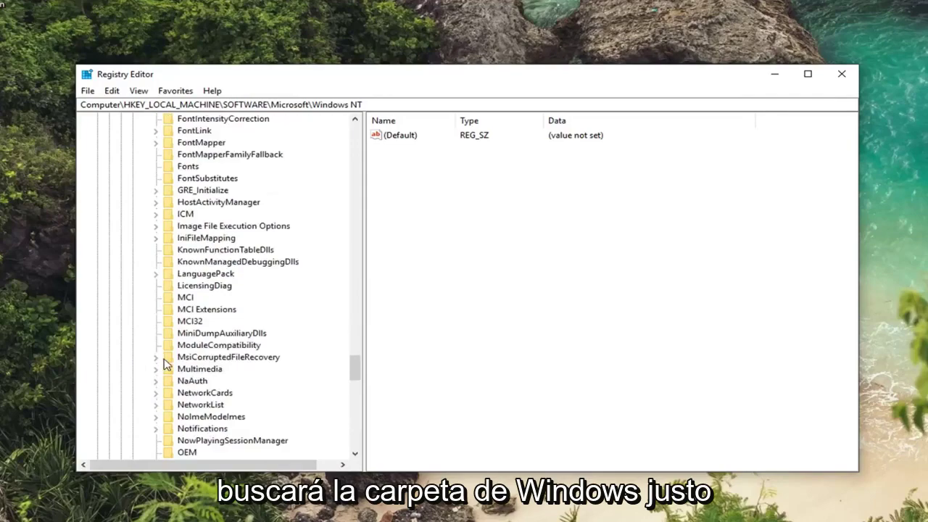
scroll(172, 371, "down", 4)
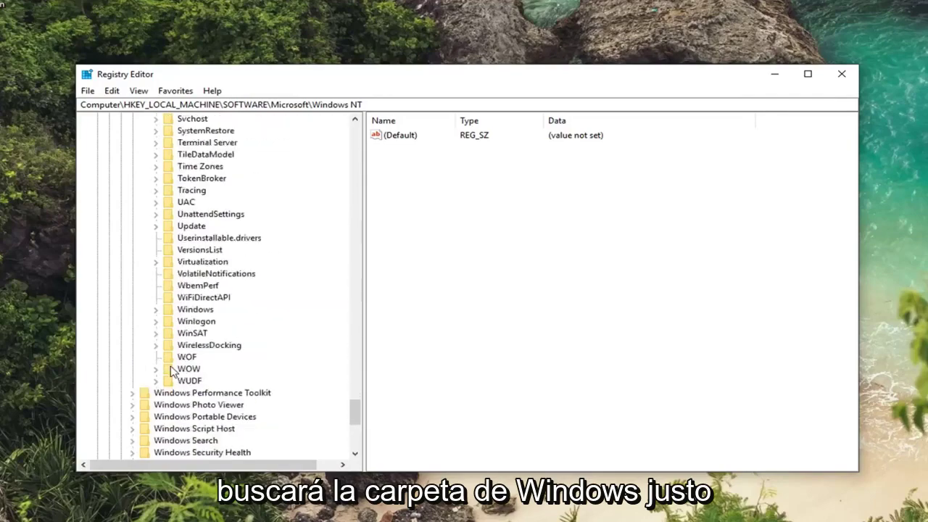
left_click(194, 310)
scroll(160, 331, "up", 2)
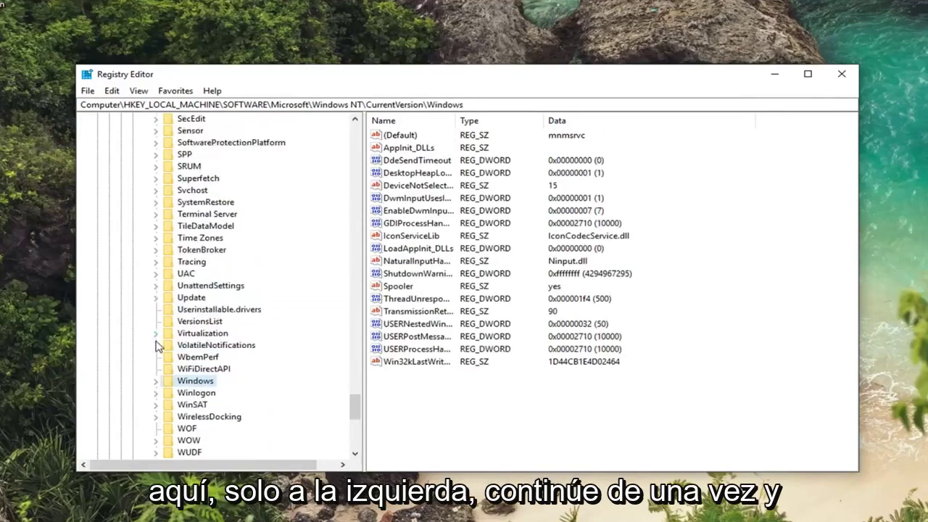
Edit LoadAppInit_DLLs, replacing its value data with 0, and confirm.
left_click(410, 249)
double_click(410, 249)
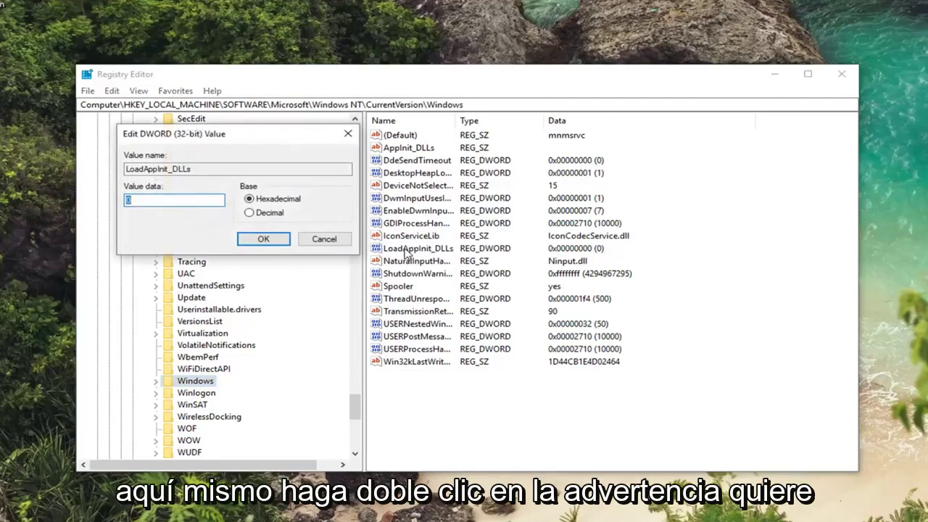
left_click_drag(256, 138, 568, 145)
key("BackSpace")
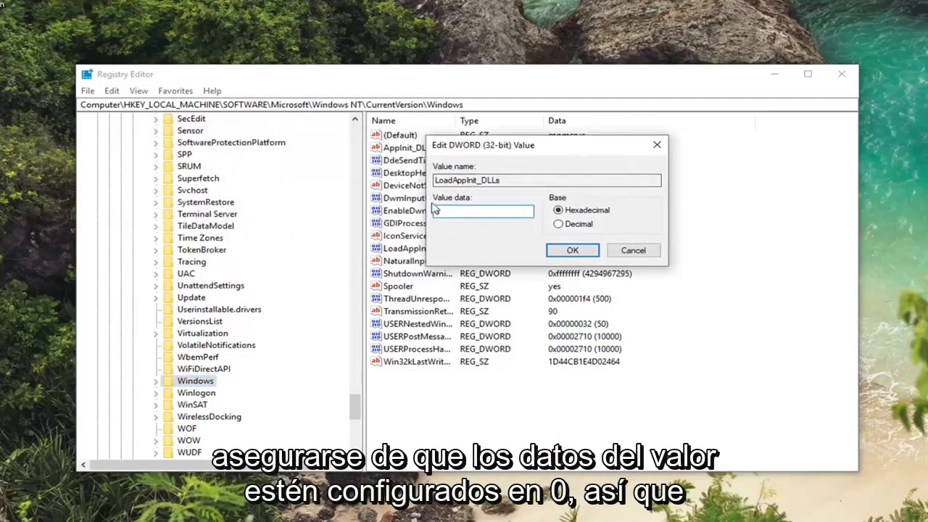
type("0")
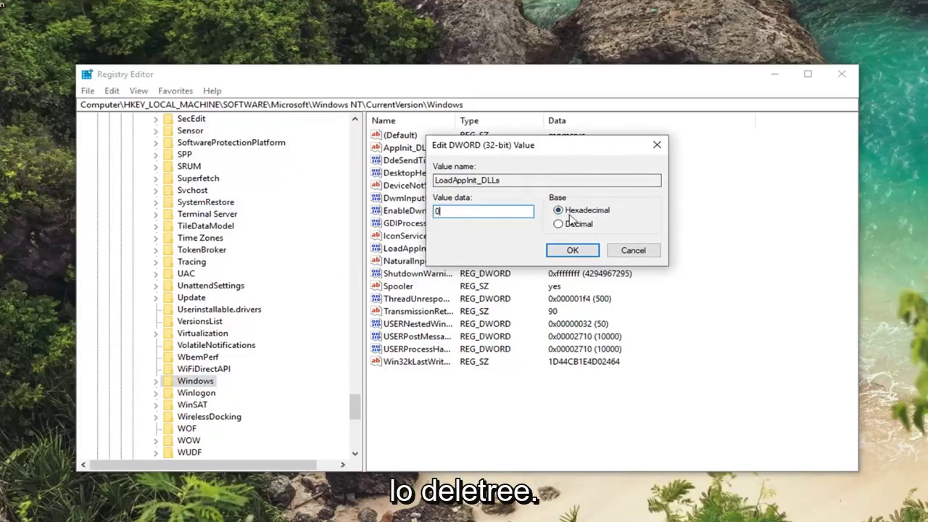
left_click(582, 250)
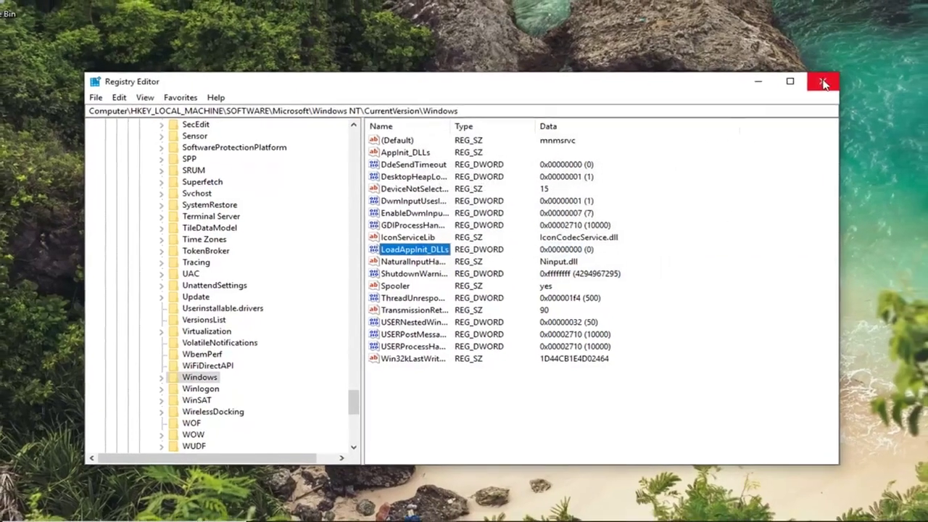
Close the Registry Editor window.
left_click(842, 74)
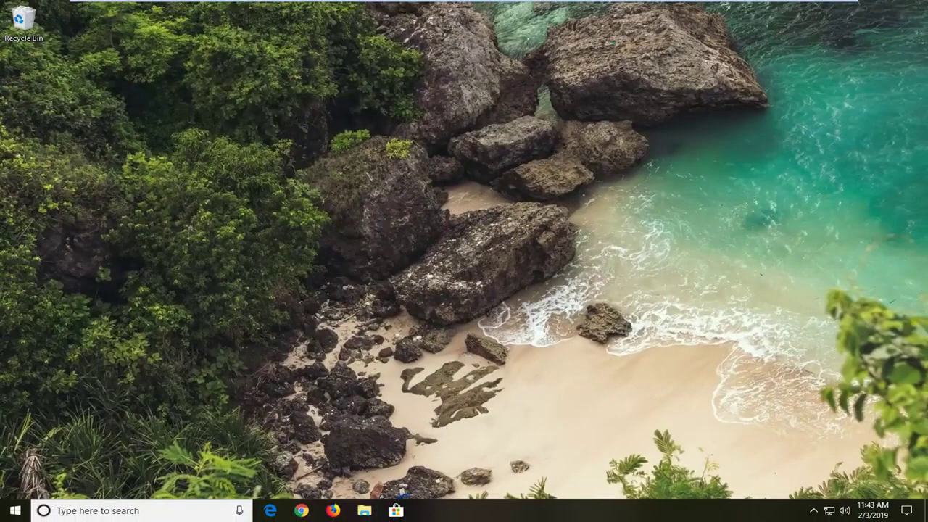